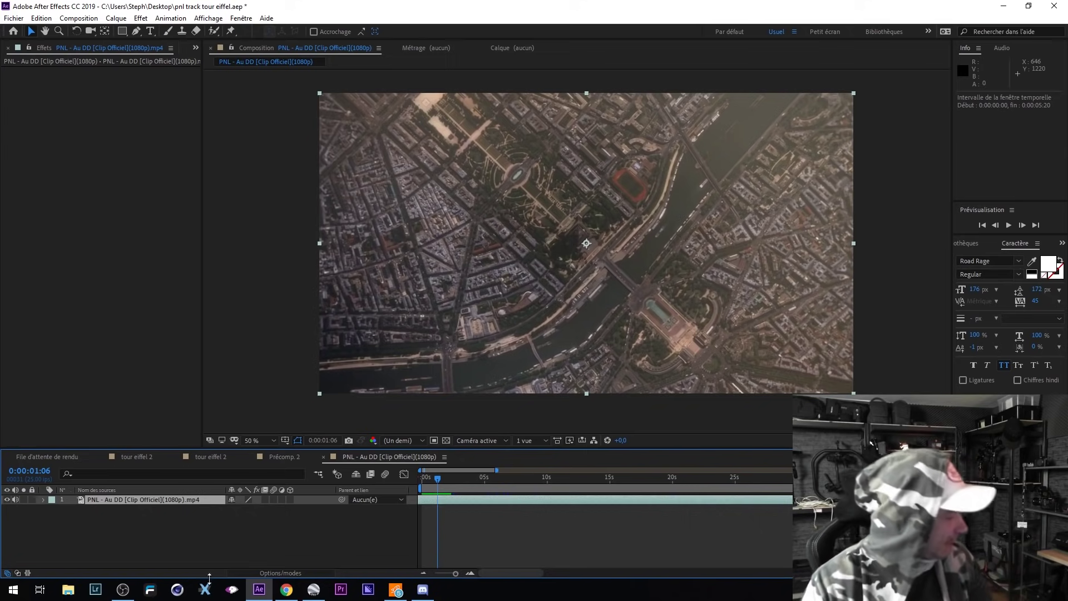
Switch to Google Earth Studio and examine the Seine and its bridges closely at frame 0 of the camera animation
left_click(287, 590)
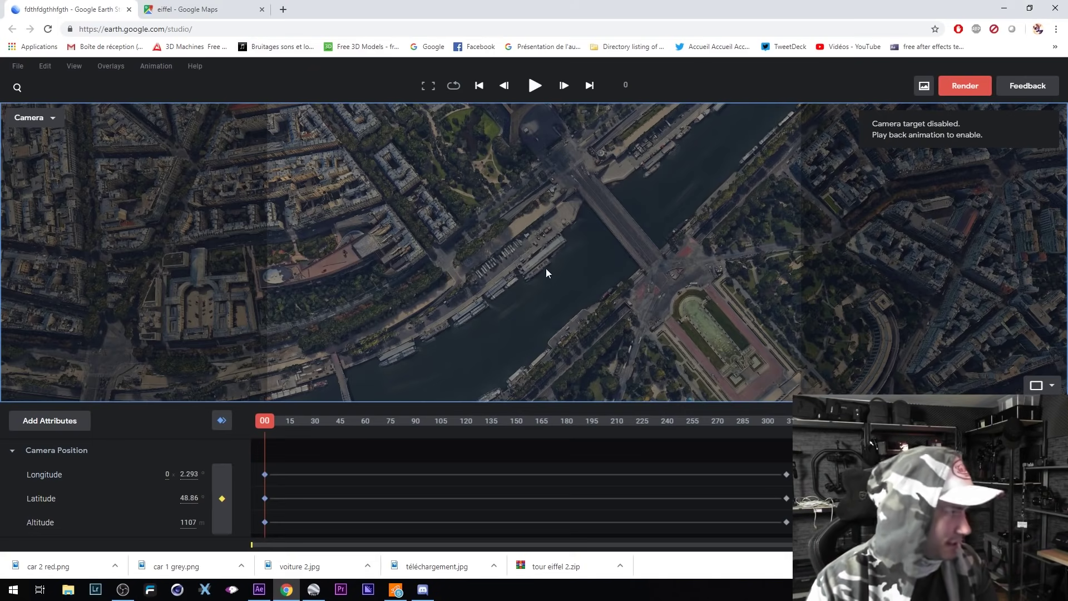
left_click_drag(553, 258, 598, 315)
scroll(583, 258, "up", 5)
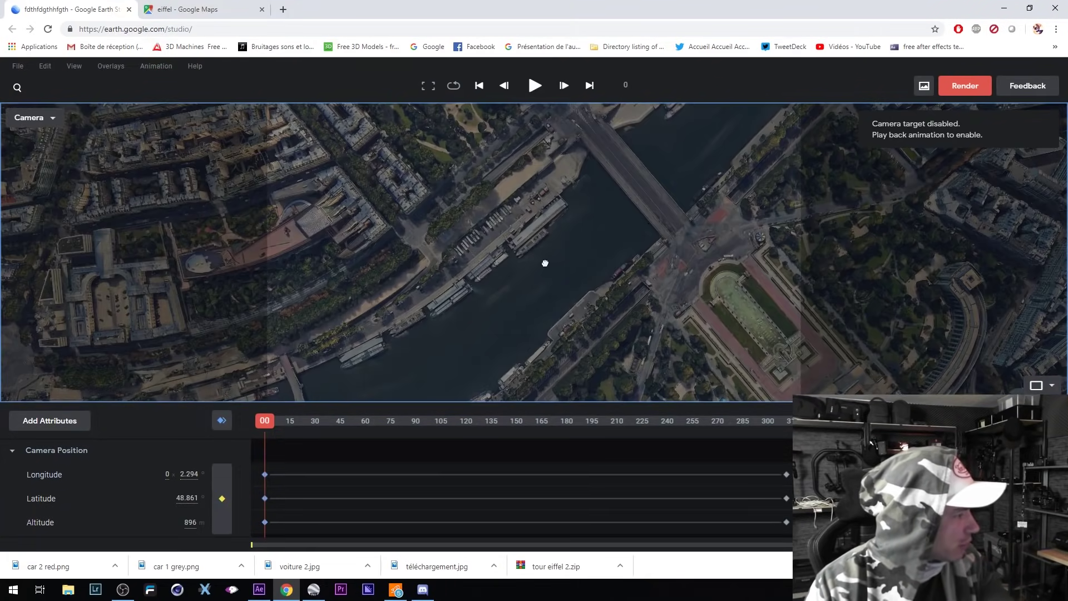
left_click_drag(545, 263, 603, 203)
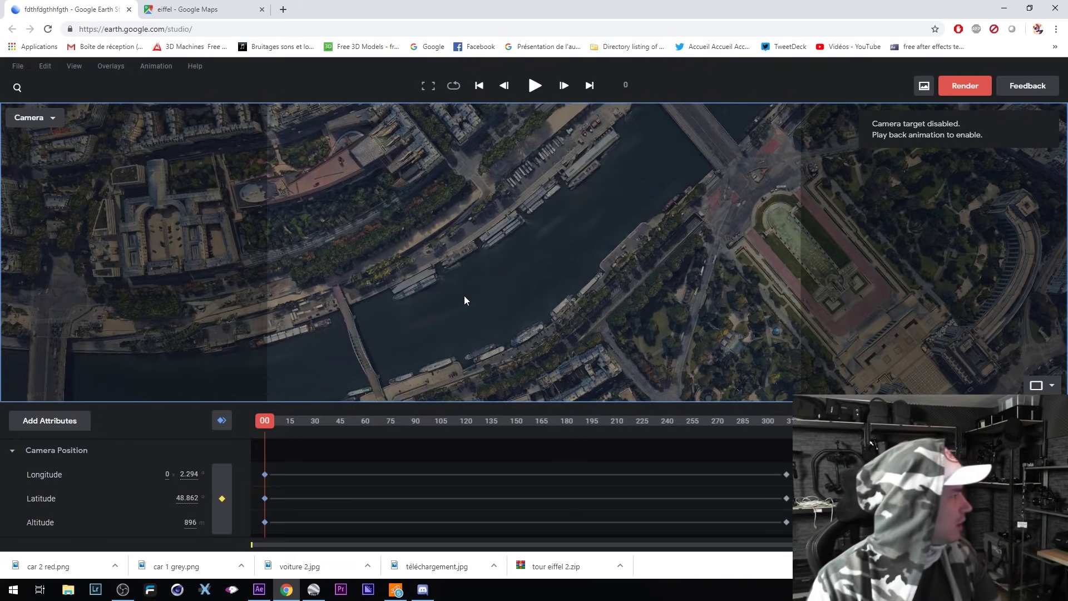
Compare a close-up of the Seine bridge in the After Effects PNL clip with the Google Maps satellite view near the Eiffel Tower
left_click(170, 7)
key("super+Down")
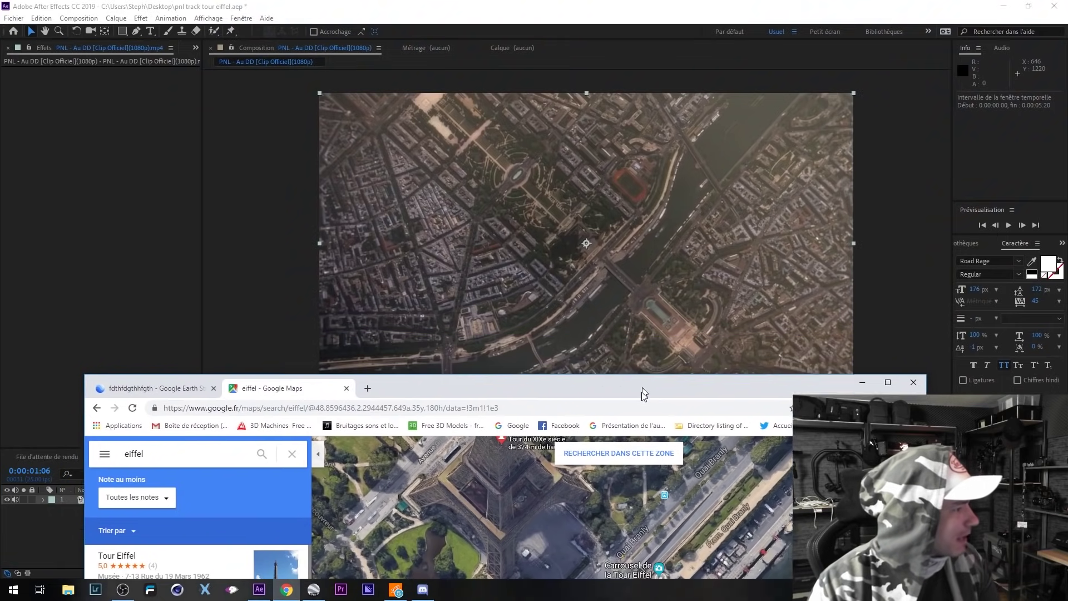
scroll(583, 301, "up", 3)
left_click(583, 301)
left_click_drag(584, 310, 988, 184)
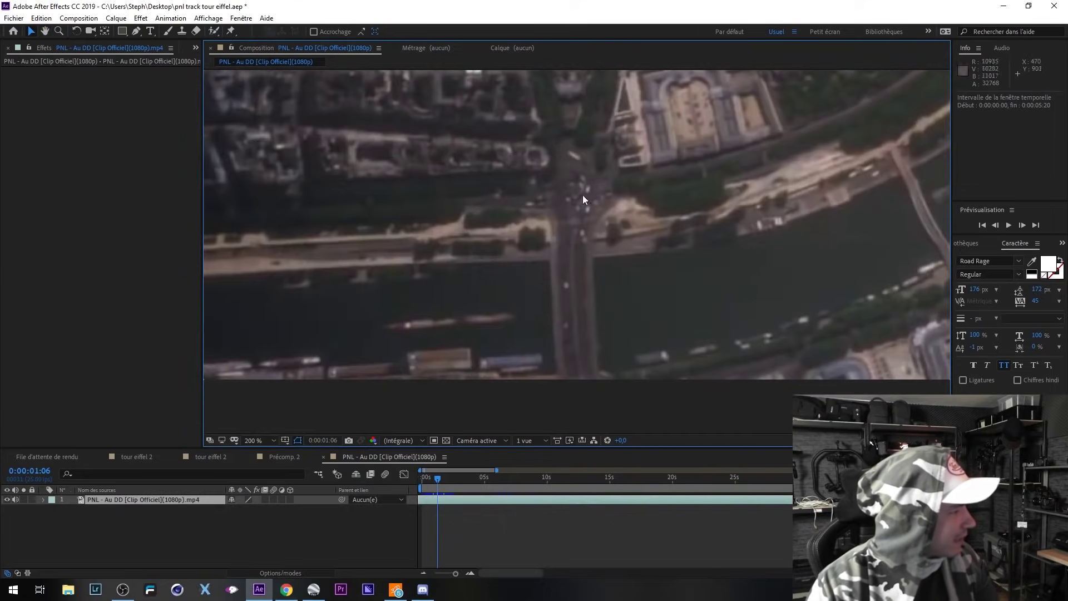
key("alt+Tab")
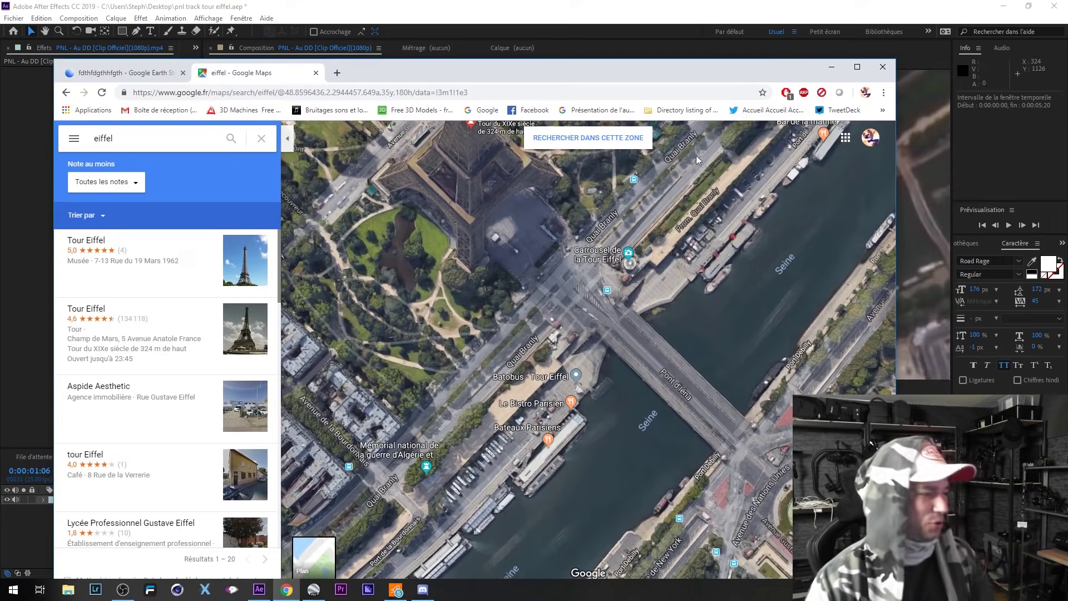
left_click(831, 67)
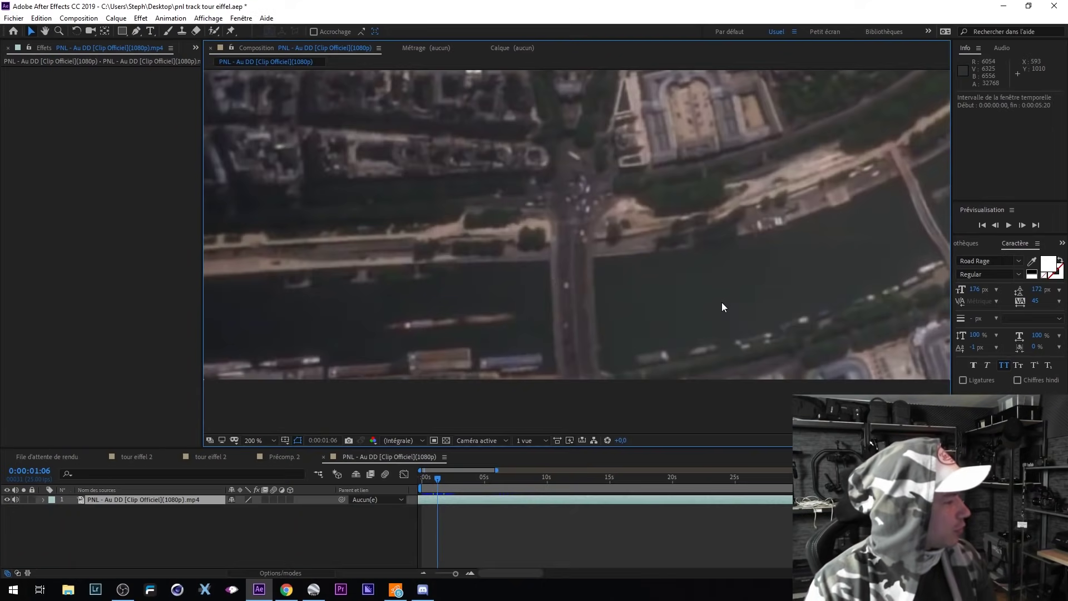
Switch to Google Earth Pro and view the May 2018 historical imagery of the Seine bridge and its intersection for comparison with the clip
key("alt+Tab")
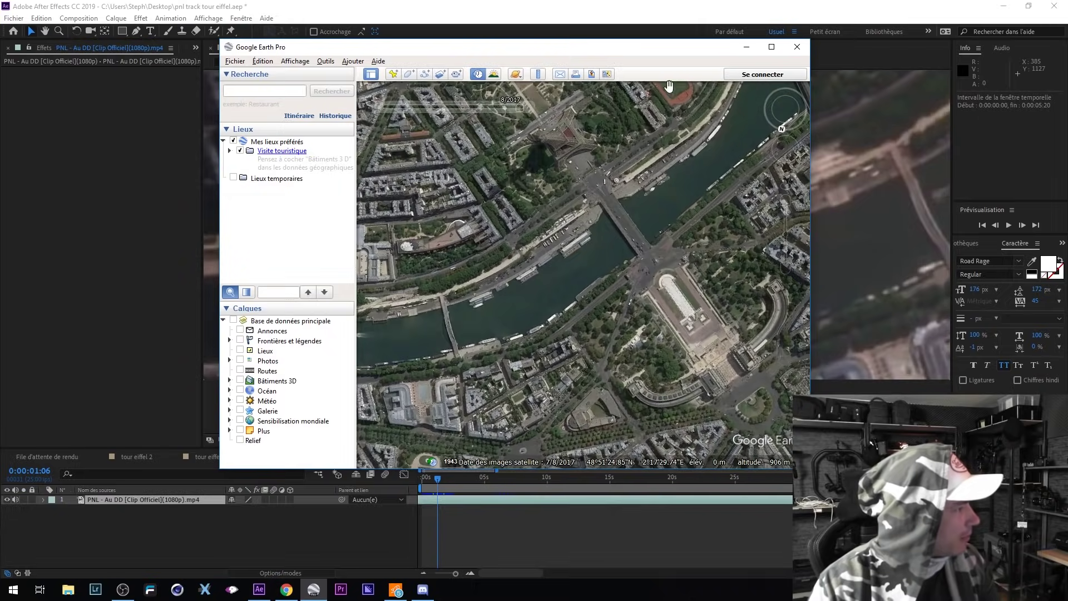
left_click_drag(689, 54, 415, 217)
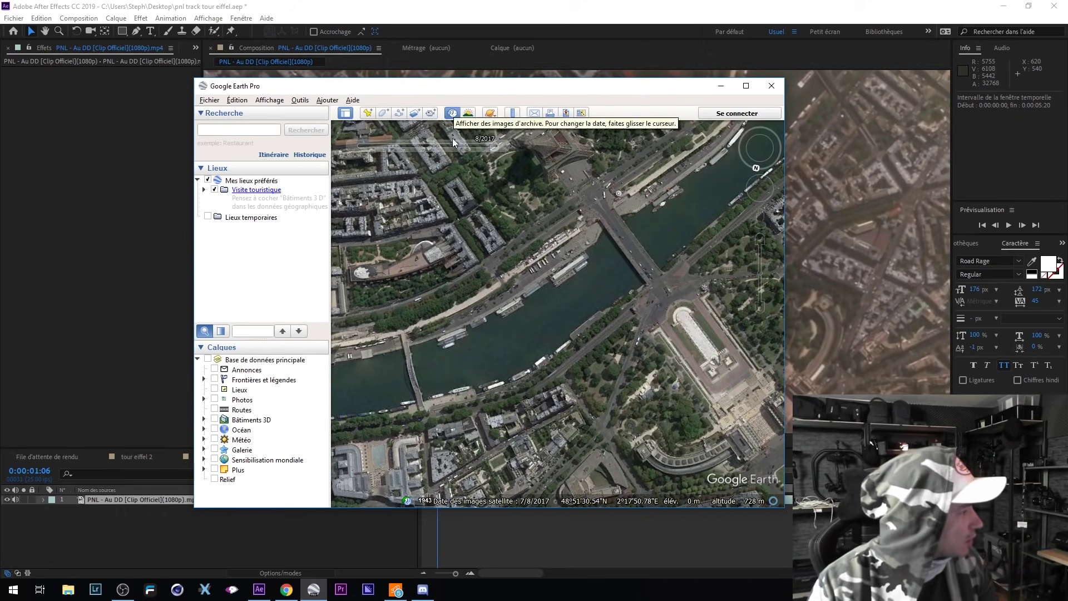
left_click_drag(494, 146, 497, 146)
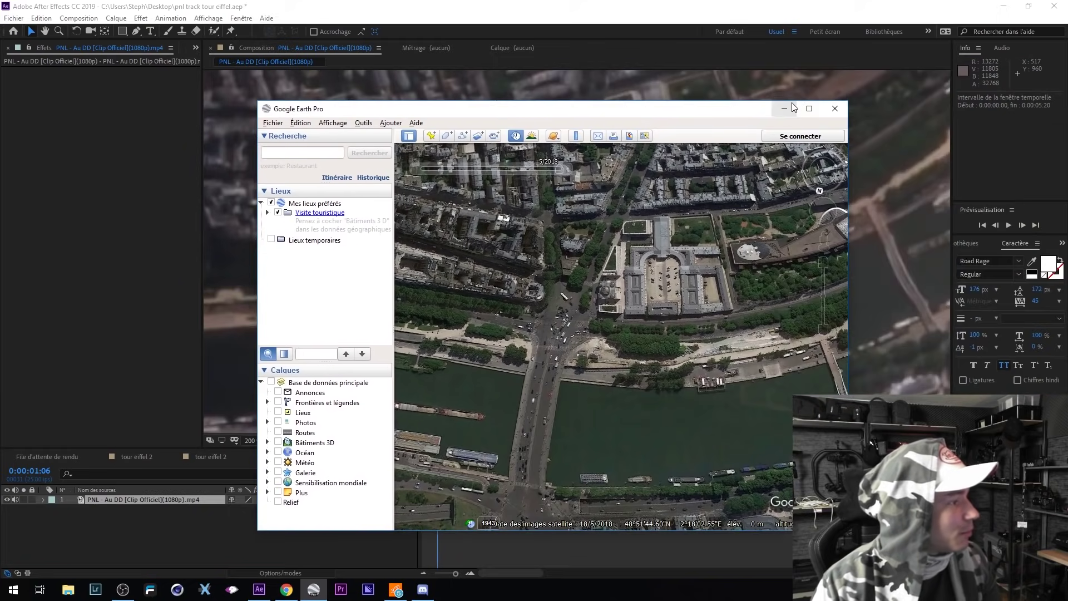
left_click(784, 108)
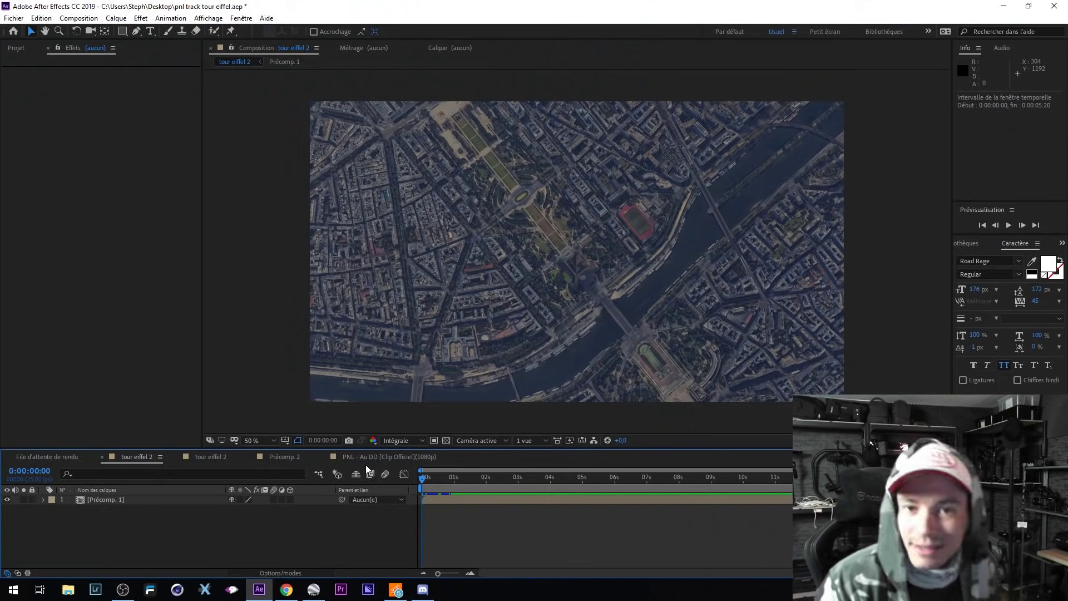
Preview the ungraded tour eiffel 2 composition and inspect the Eiffel Tower's 3D model from above in Google Earth Studio
key("space")
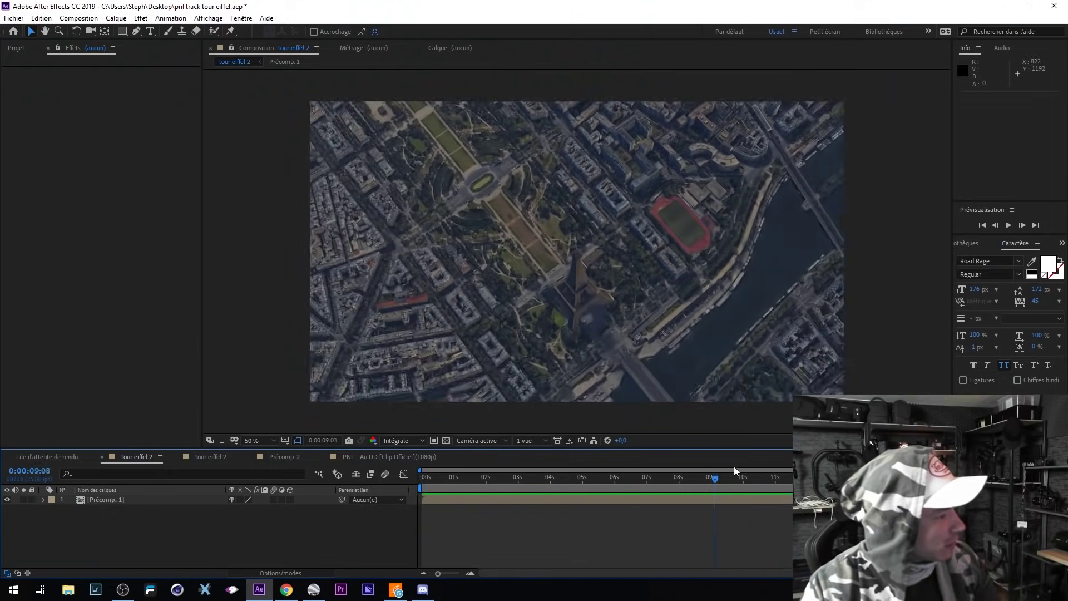
left_click(439, 477)
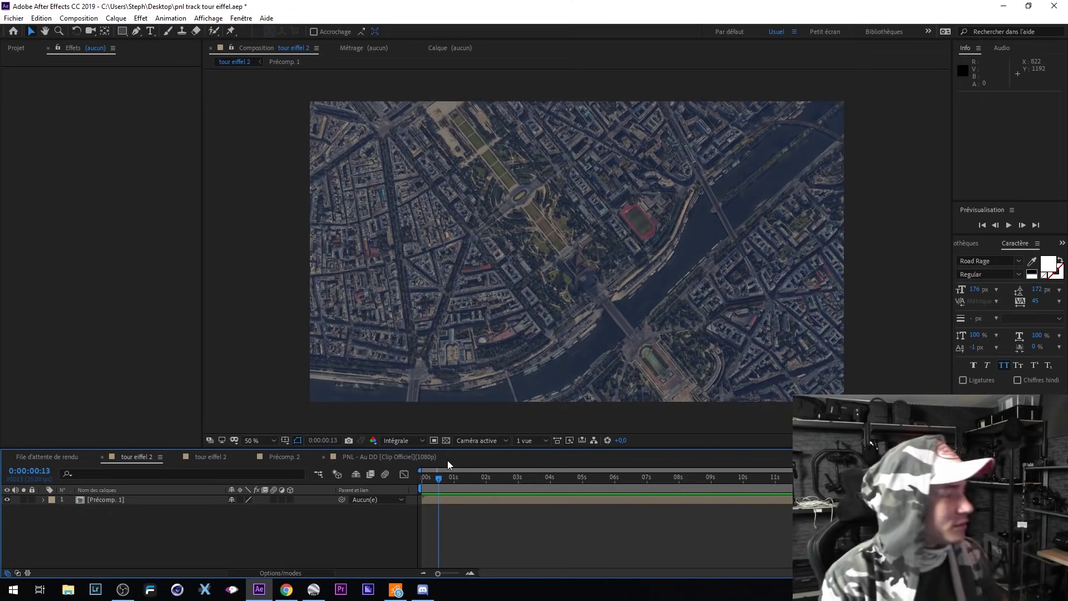
key("alt+Tab")
scroll(527, 214, "up", 5)
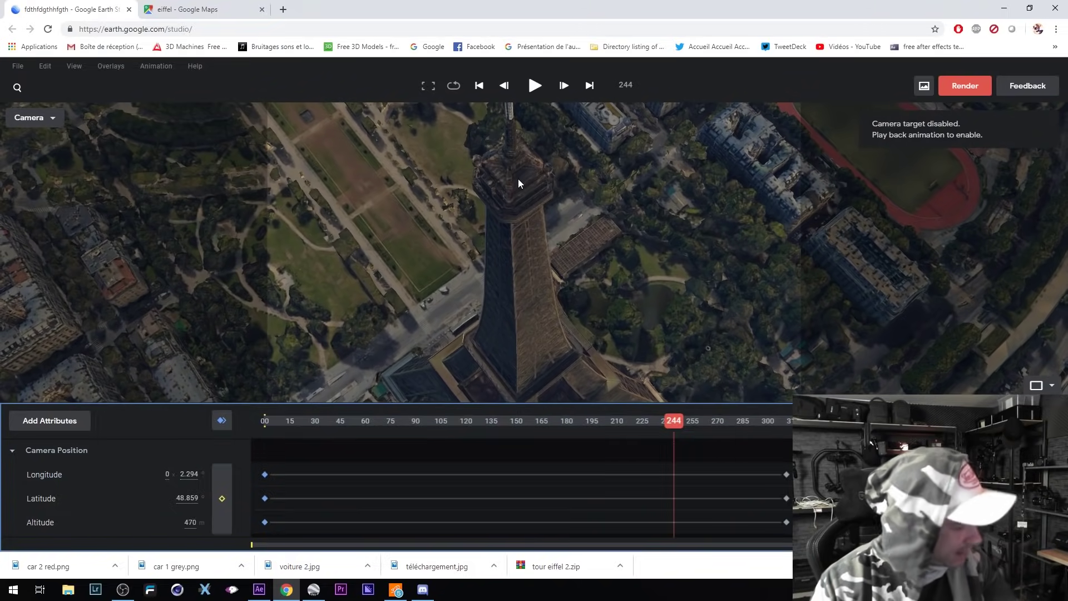
mouse_move(510, 192)
left_mouse_down()
mouse_move(579, 205)
mouse_move(535, 217)
mouse_move(482, 209)
mouse_move(505, 189)
left_mouse_up()
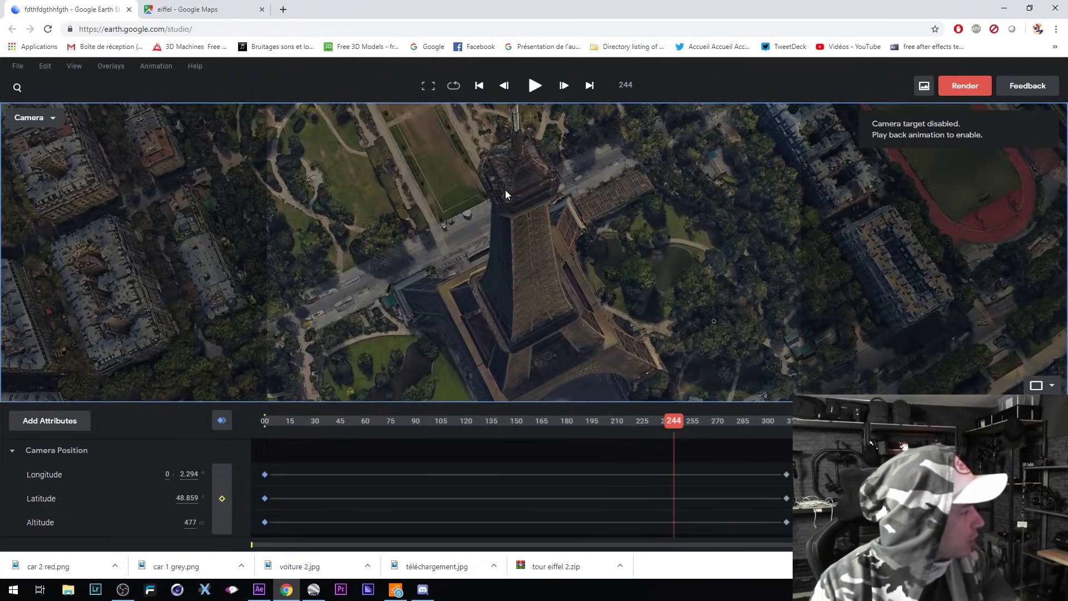
right_click(505, 189)
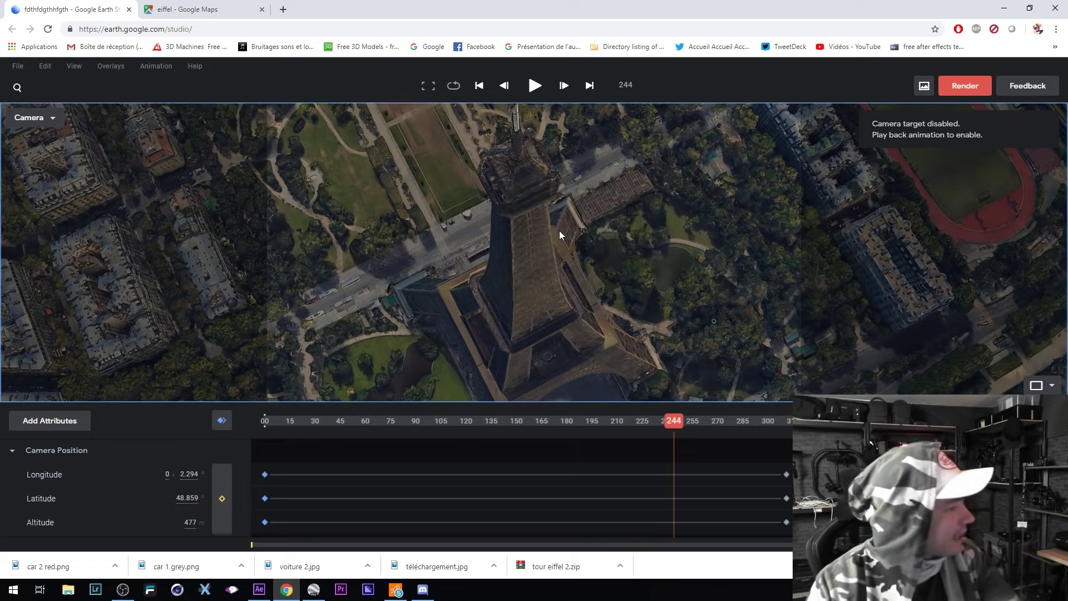
left_click(558, 231)
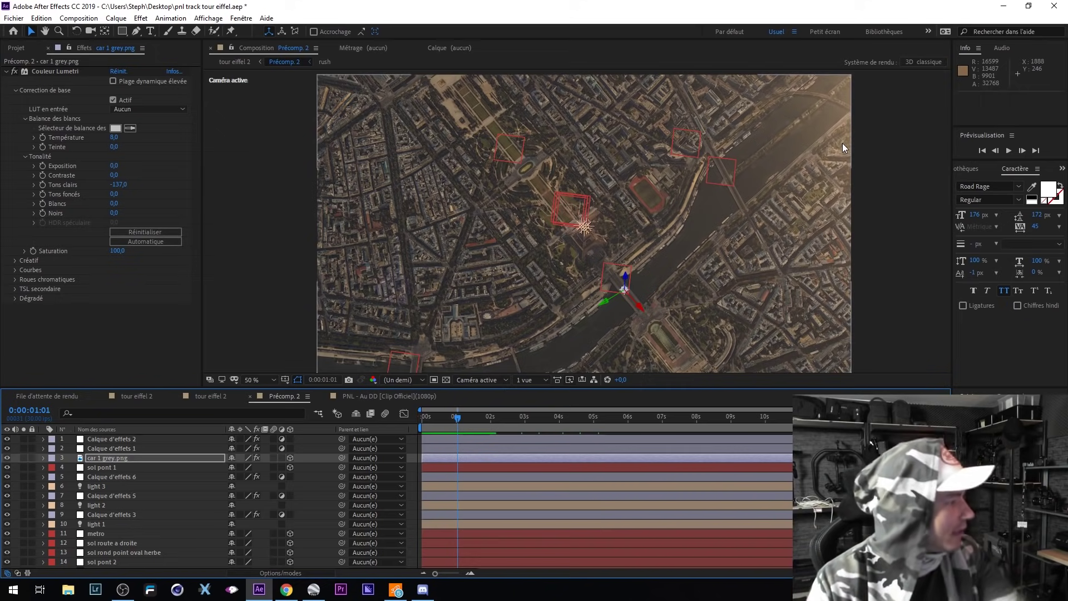
Inspect the added car on the Seine bridge in Précomp. 2 up close, advancing the playhead to 0:00:01:14
key("slash")
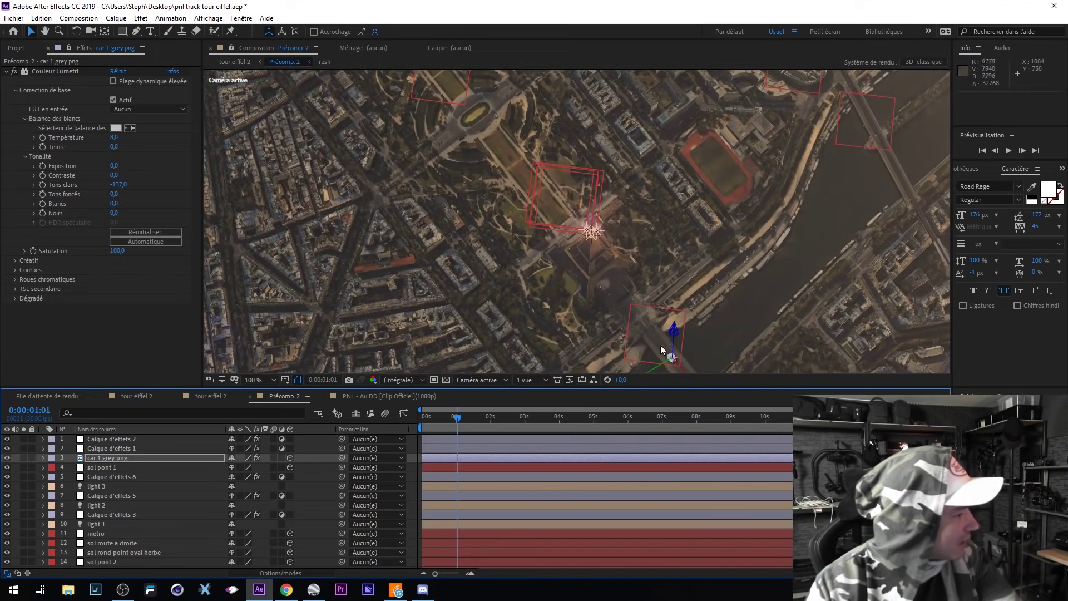
scroll(659, 342, "up", 4)
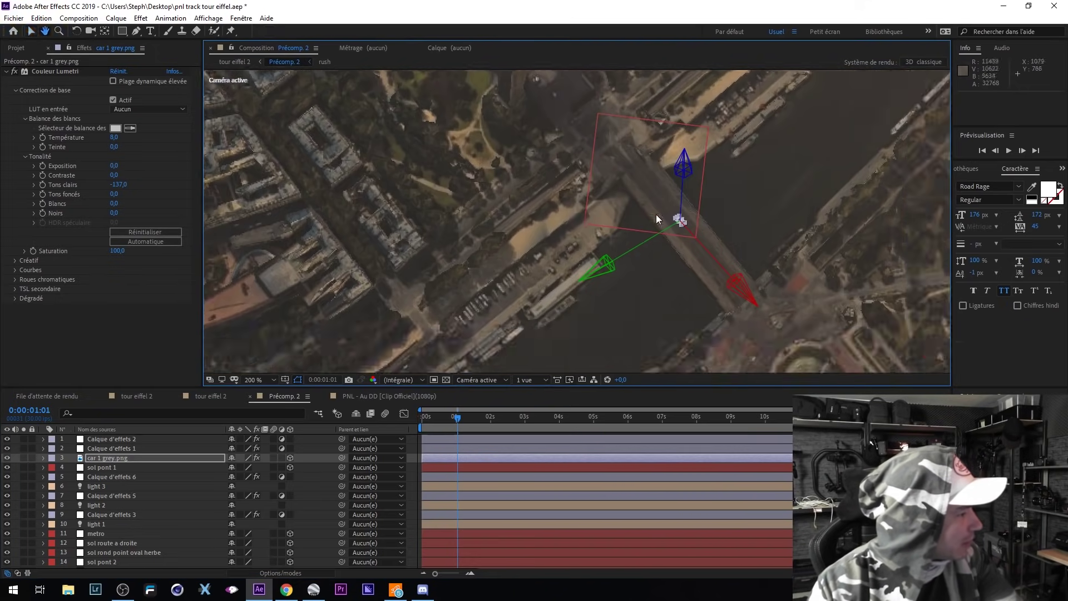
left_click(766, 296)
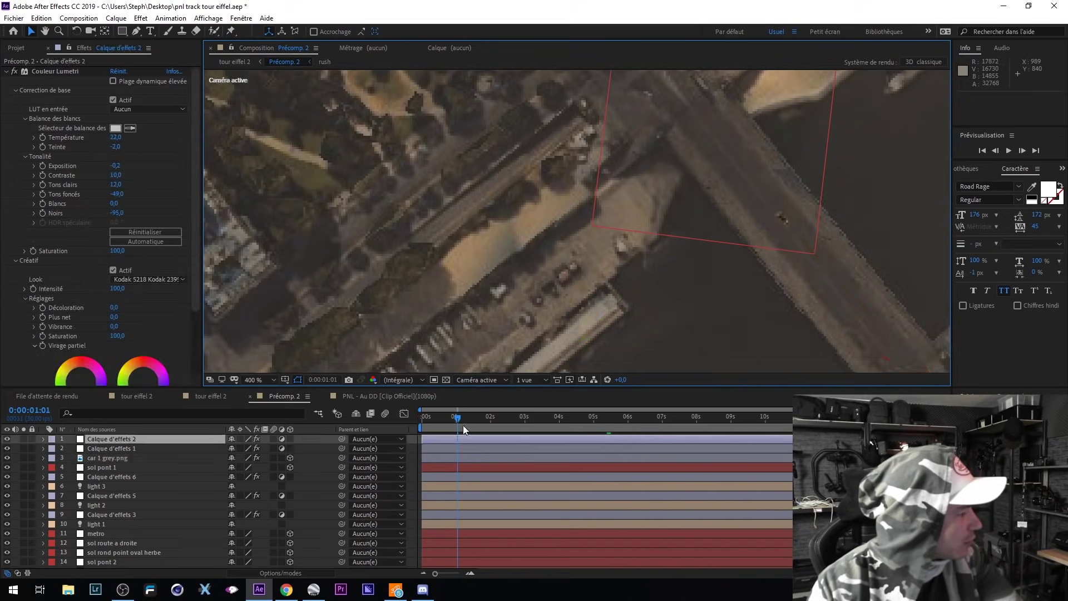
left_click_drag(459, 418, 475, 419)
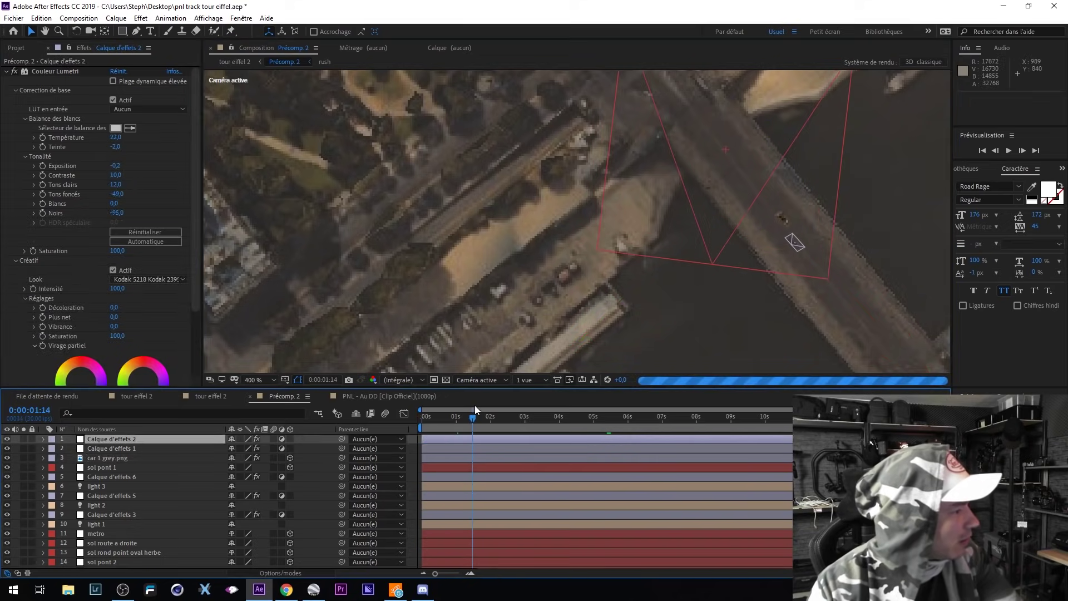
left_click(633, 301)
key("slash")
Examine the red lights atop the Eiffel Tower in the graded tour eiffel 2 composition and preview its animation
left_click(206, 397)
scroll(520, 249, "down", 1)
scroll(549, 219, "up", 2)
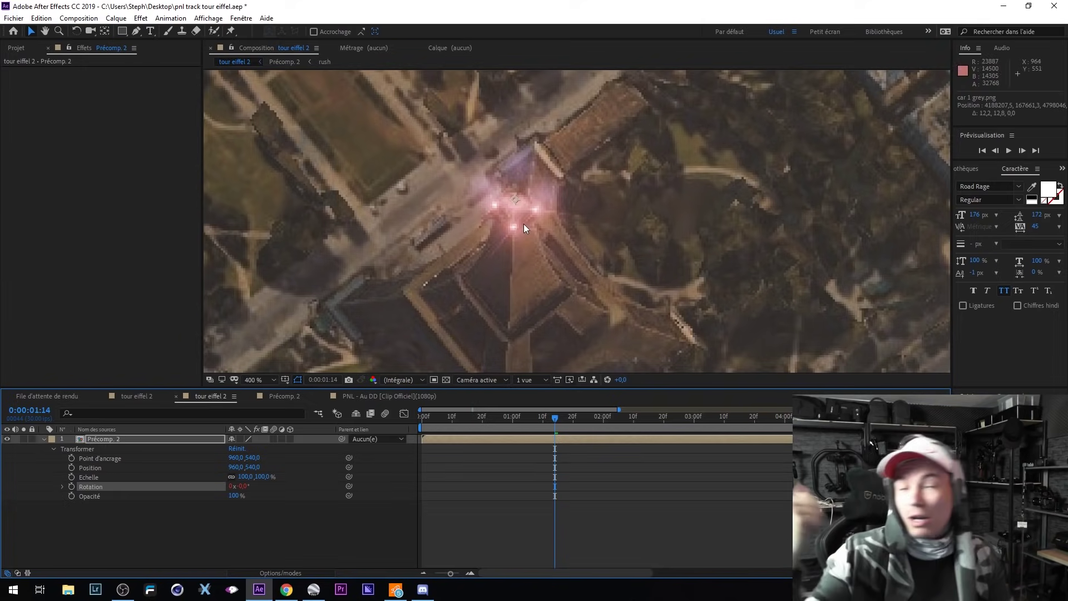
key("shift+slash")
key("space")
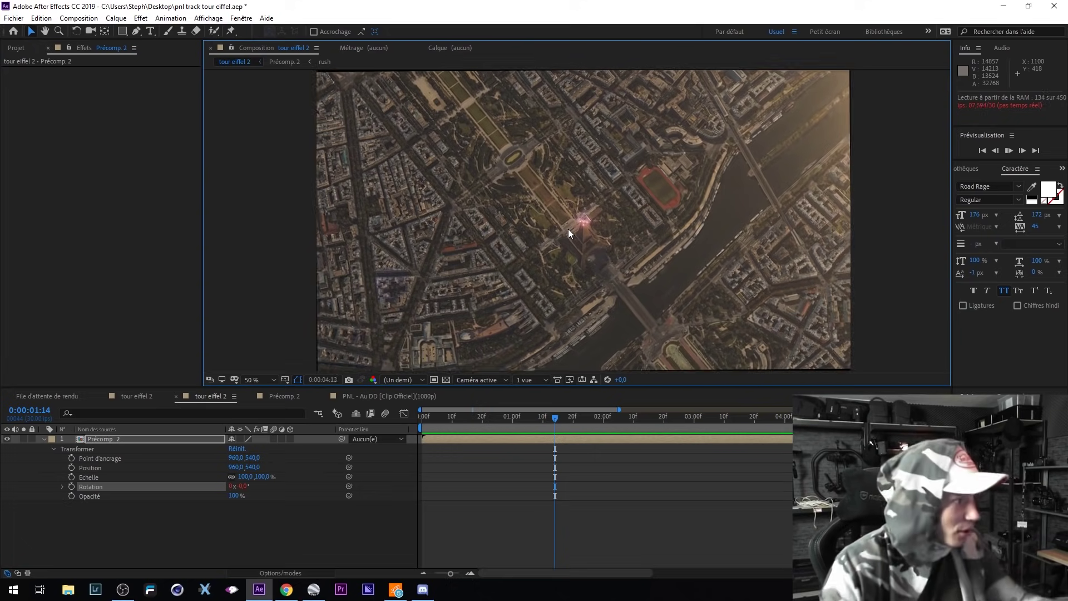
key("minus")
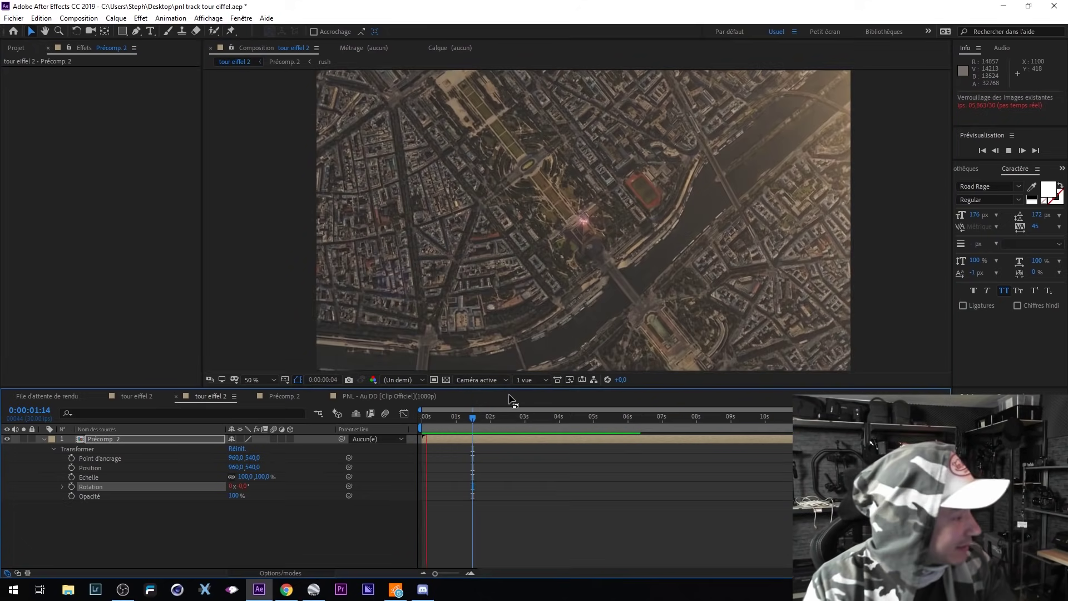
left_click_drag(482, 417, 437, 428)
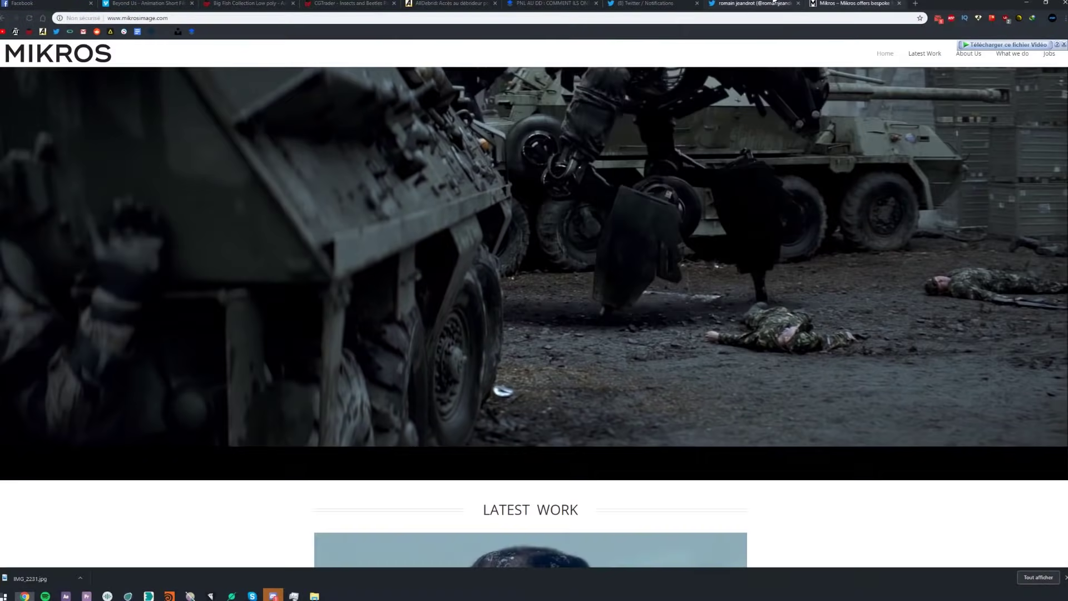
Look through the Mikros website's home page down to its contact section
scroll(513, 199, "down", 15)
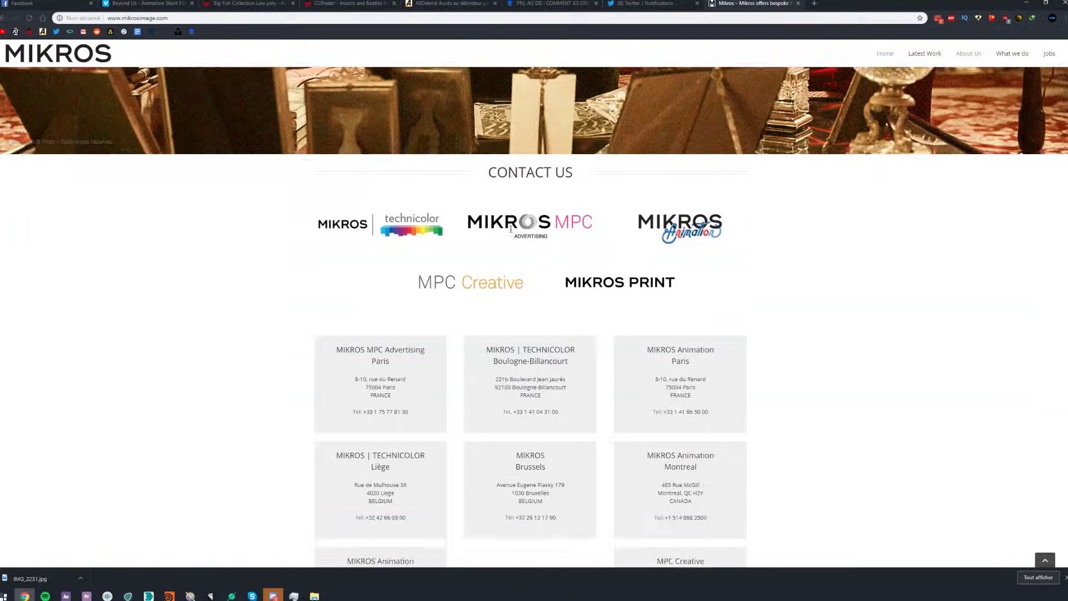
scroll(438, 277, "down", 5)
scroll(436, 272, "up", 20)
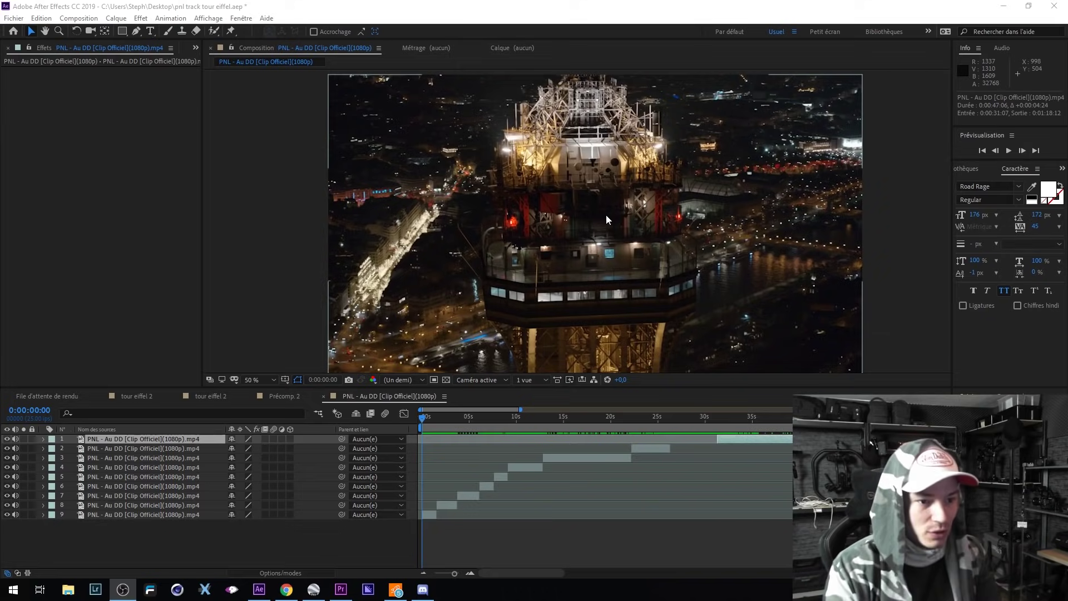
Scrub through the PNL - Au DD clips up to 0:00:08:19, examining the performers on the Eiffel Tower platform roof
left_click_drag(422, 419, 474, 425)
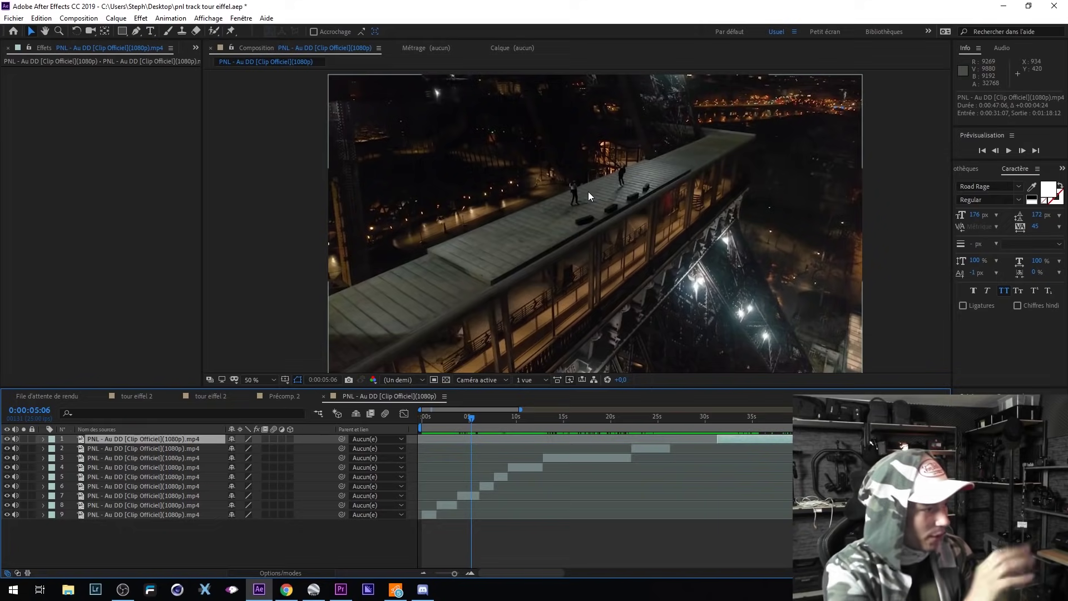
key("equal")
left_click(571, 418)
left_click_drag(570, 420, 678, 424)
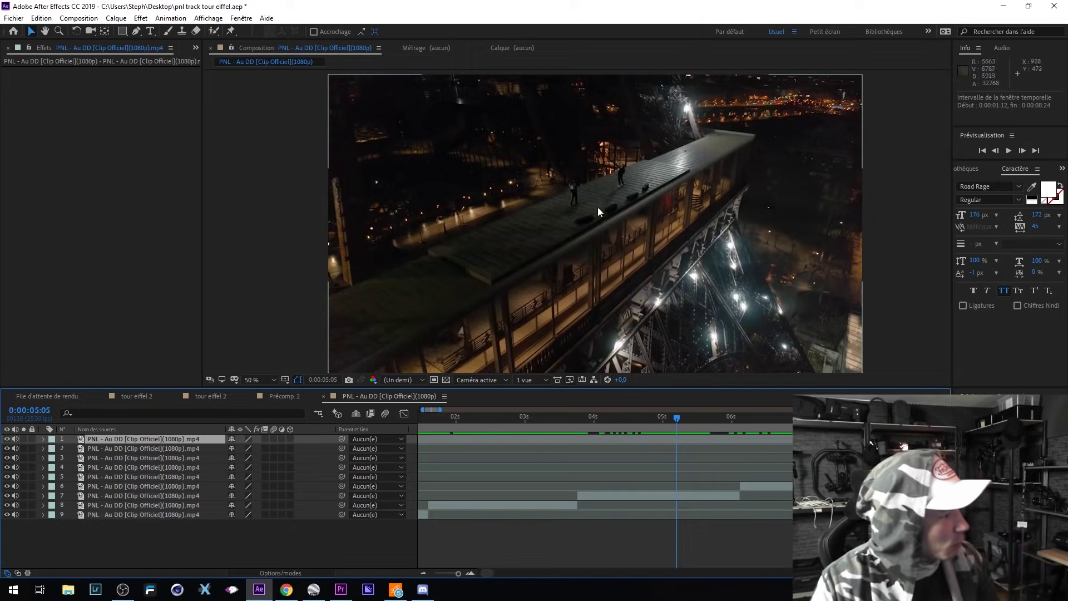
left_click_drag(679, 417, 921, 417)
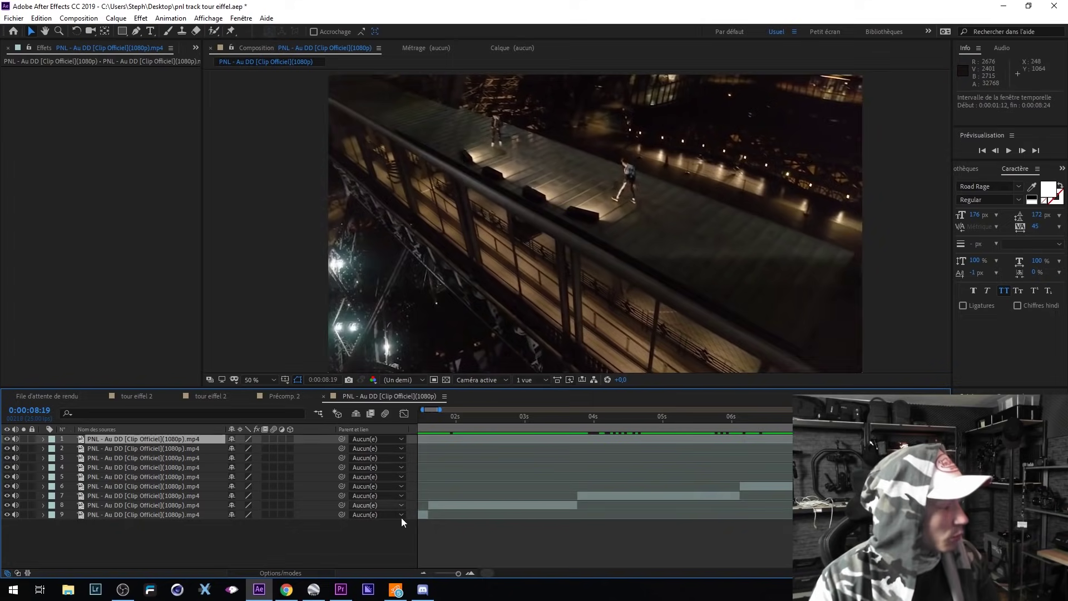
Compare the night platform shots in the PNL - Au DD timeline at 0:00:11:12, 0:00:05:14, 0:00:12:11 and 0:00:20:02
left_click_drag(458, 573, 453, 570)
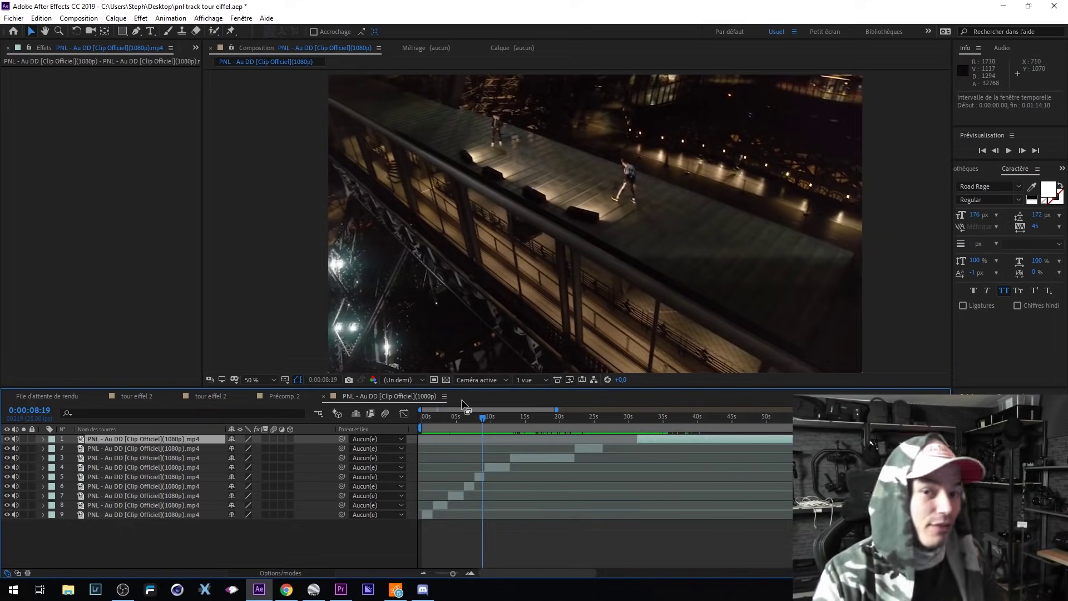
mouse_move(481, 414)
left_mouse_down()
mouse_move(533, 419)
mouse_move(499, 414)
left_mouse_up()
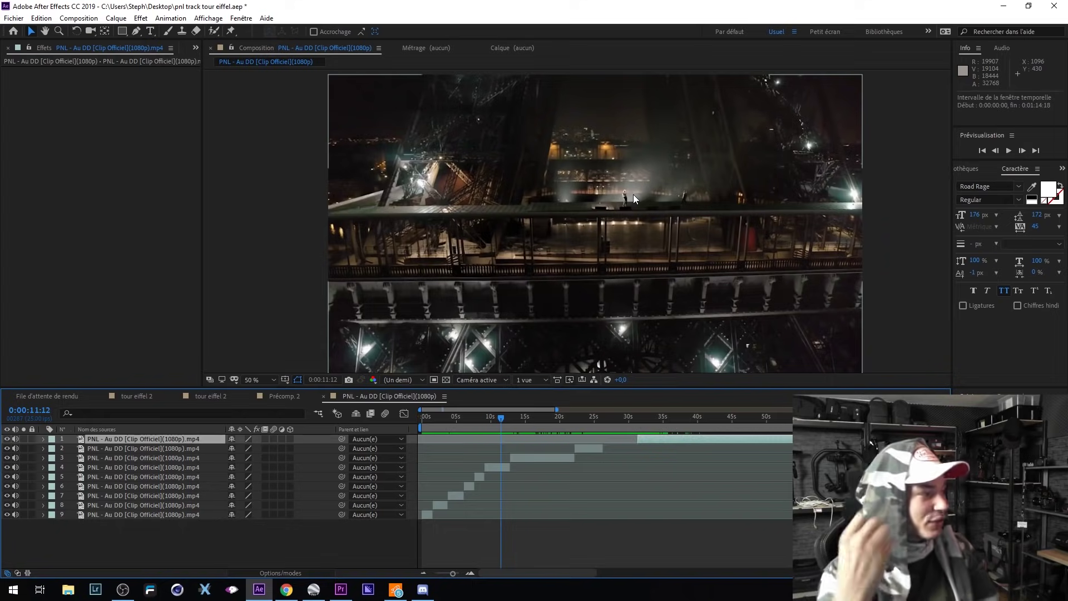
left_click_drag(506, 422, 461, 405)
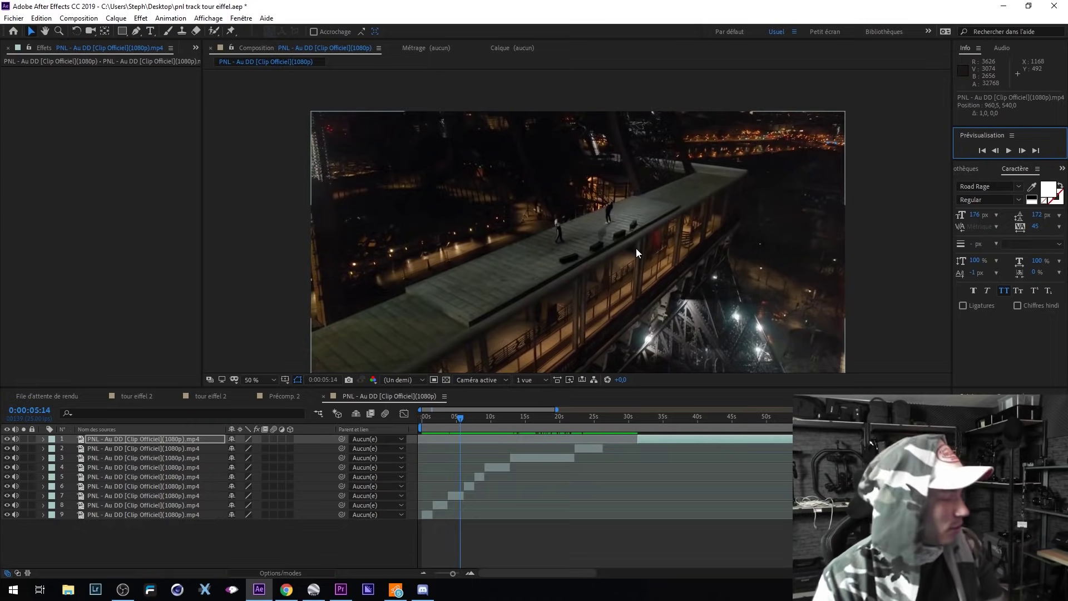
left_click(488, 419)
left_click_drag(488, 419, 505, 422)
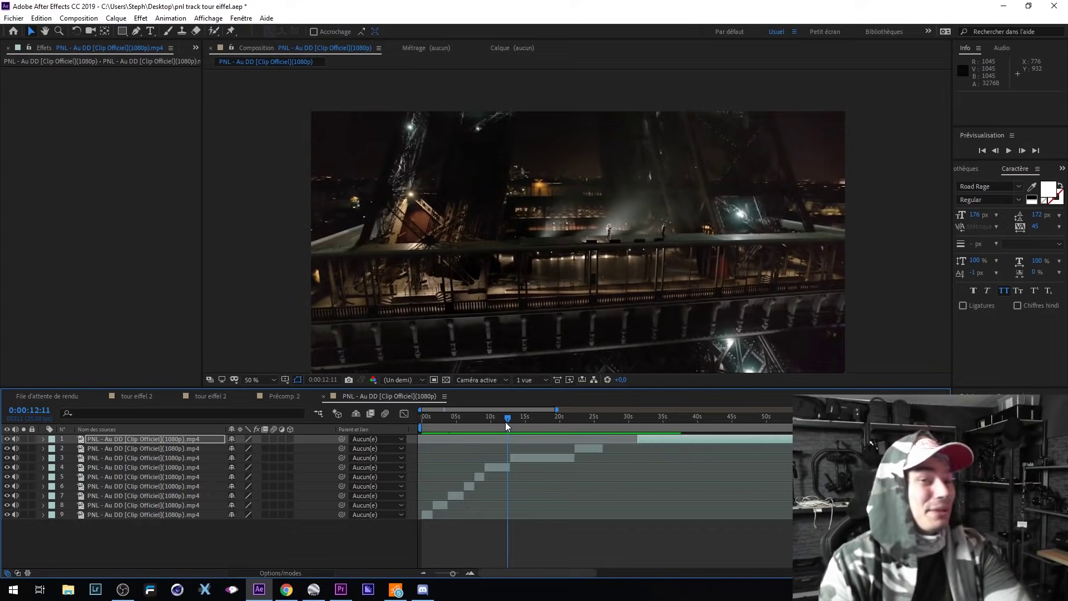
left_click_drag(507, 414, 561, 428)
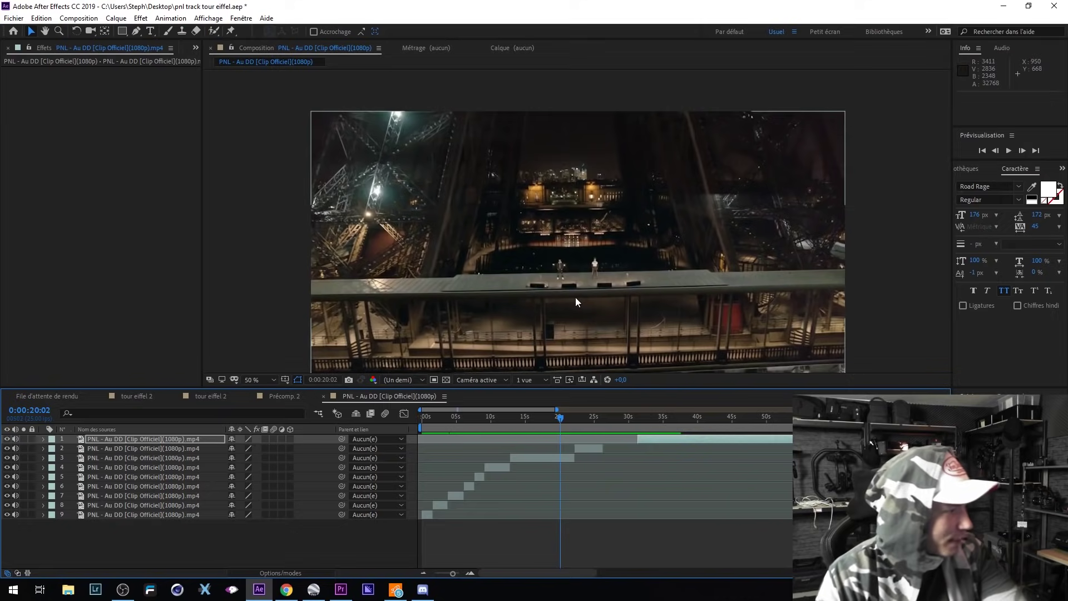
Examine the night platform shot at 0:00:20:15 and the performer's back against the skyline at 0:00:24:07 and 0:00:24:11
left_click(566, 415)
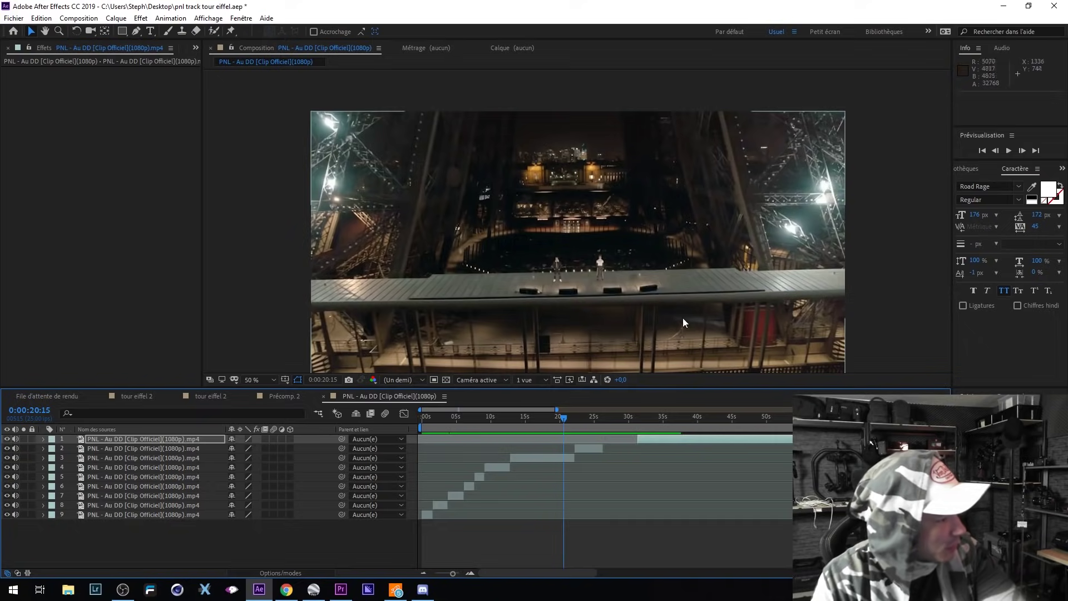
left_click(591, 419)
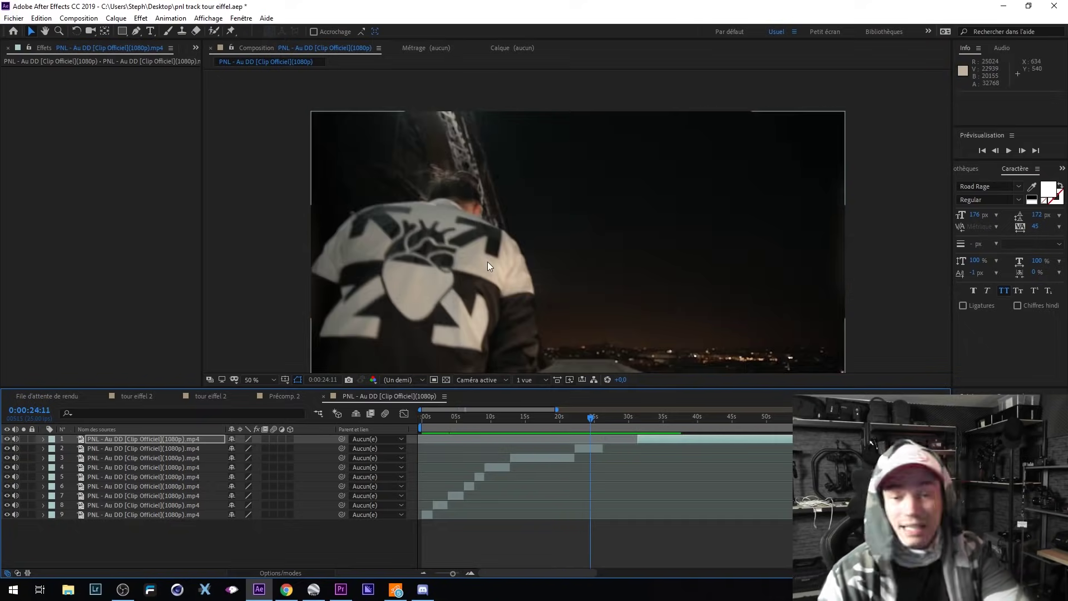
left_click(590, 419)
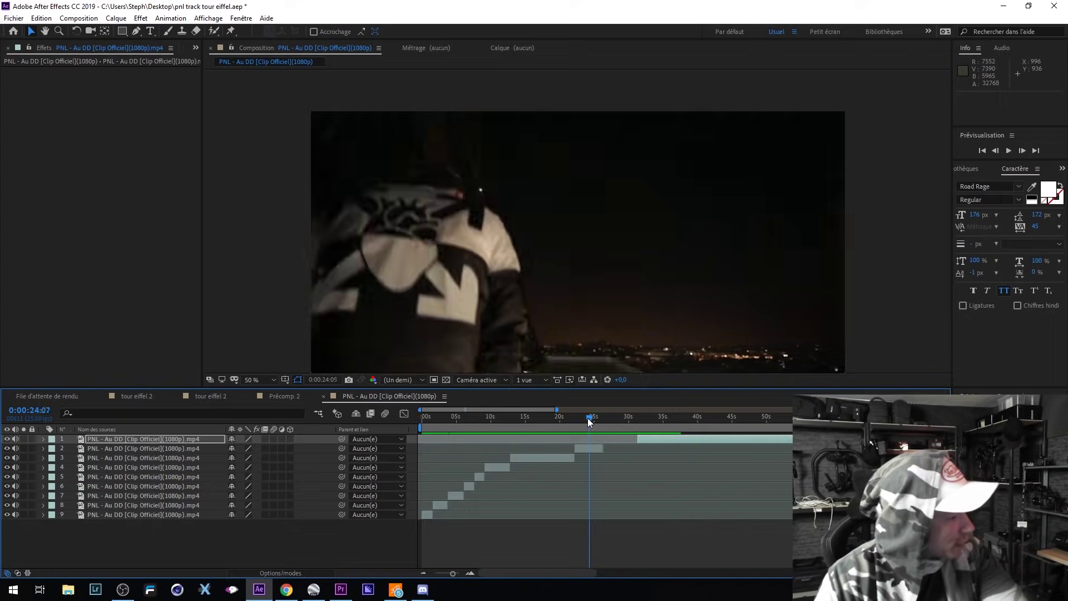
left_click_drag(604, 363, 620, 323)
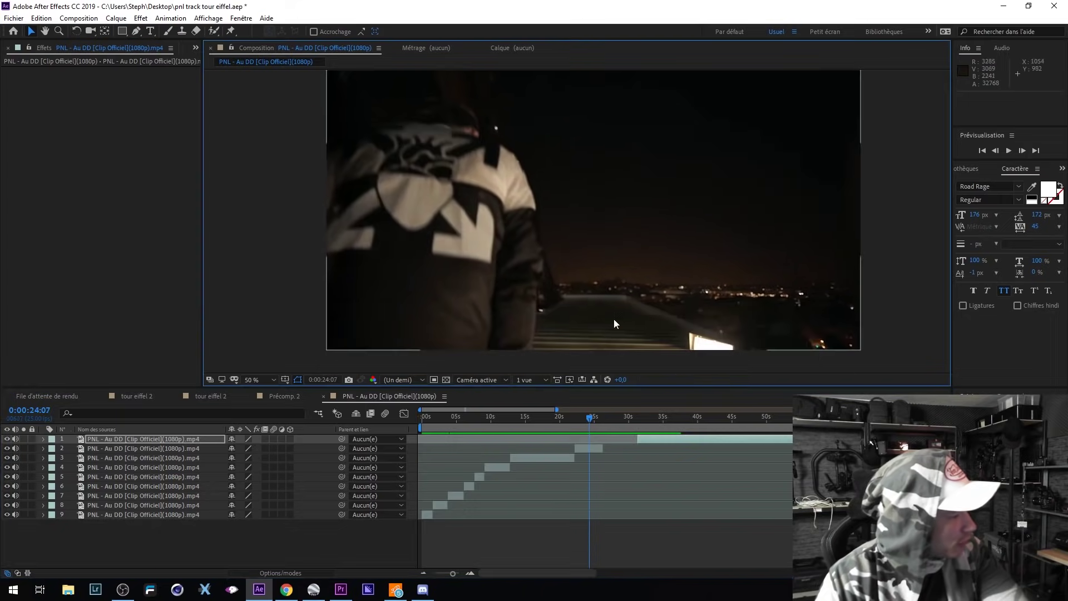
key("ctrl+z")
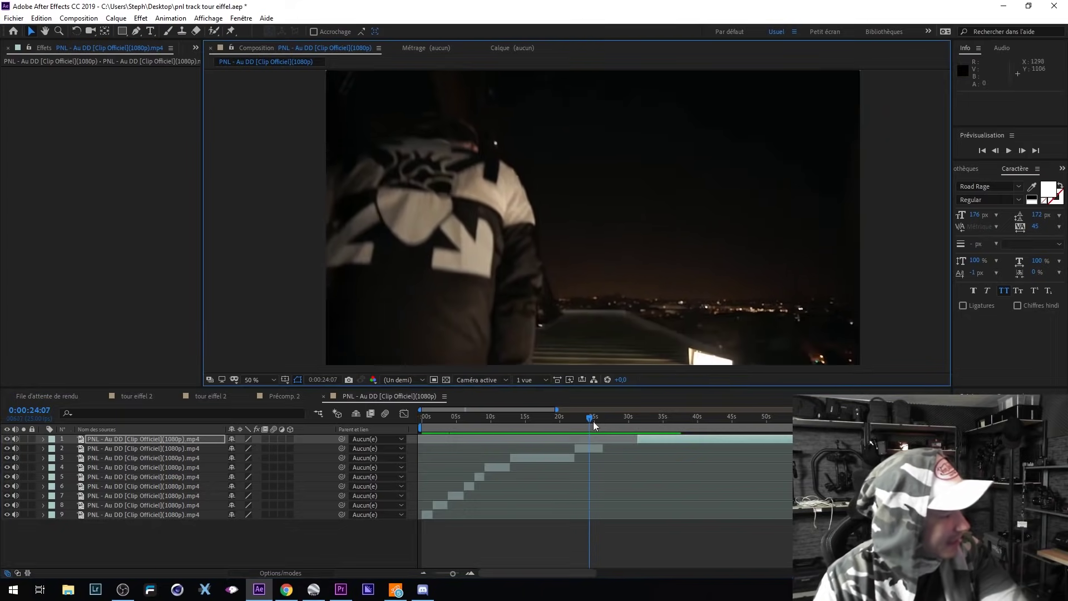
left_click(591, 419)
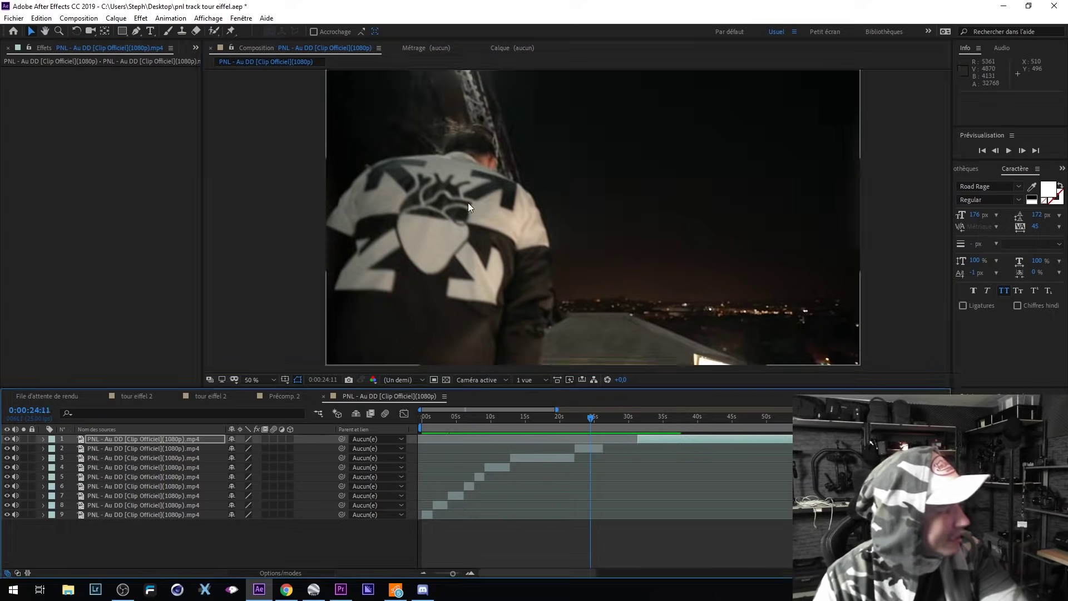
Magnify the composition to 100 % and inspect the edges of the performer's head and jacket at 0:00:24:11 and 0:00:24:15
scroll(570, 206, "up", 2)
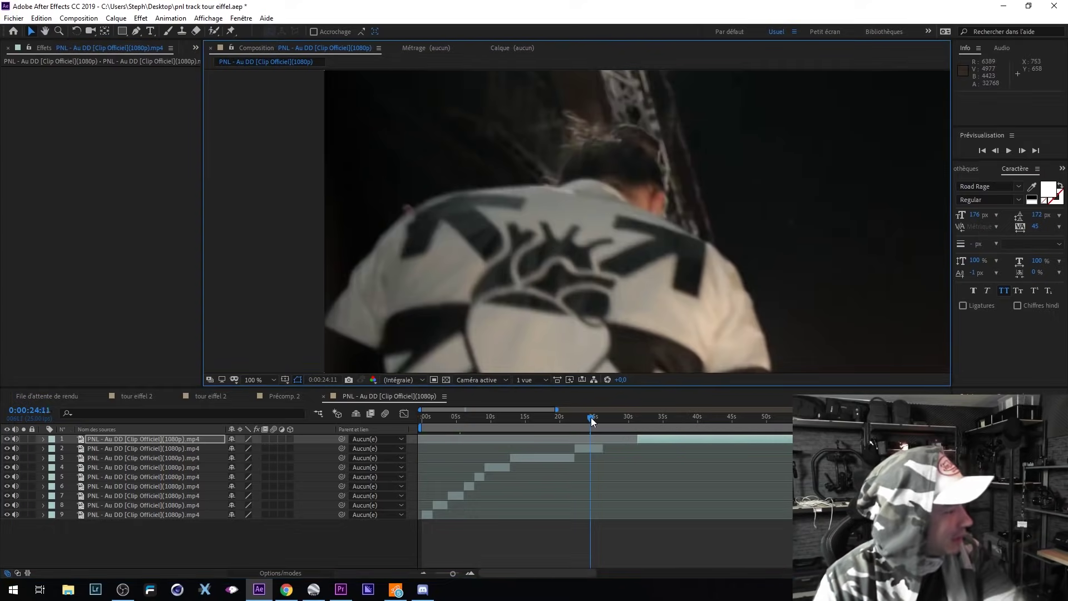
left_click(593, 418)
left_click_drag(593, 421, 592, 421)
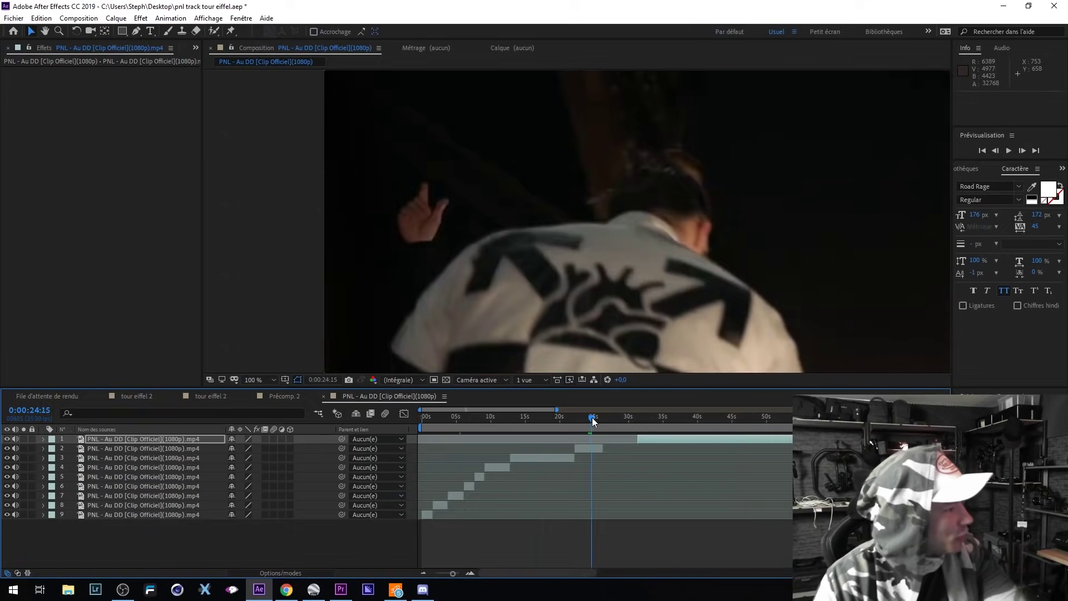
left_click(1023, 151)
left_click(995, 151)
Return the composition to 50 % magnification and compare individual frames between 0:00:24:15 and 0:00:24:18 behind the performer
scroll(697, 183, "down", 2)
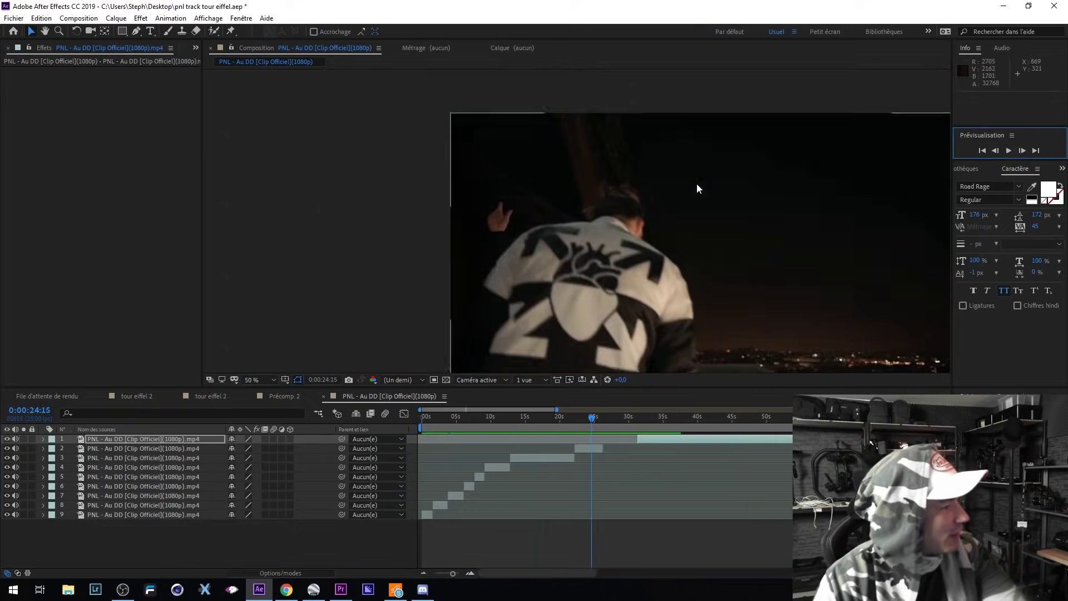
left_click(1023, 151)
left_click(1023, 153)
left_click(1024, 154)
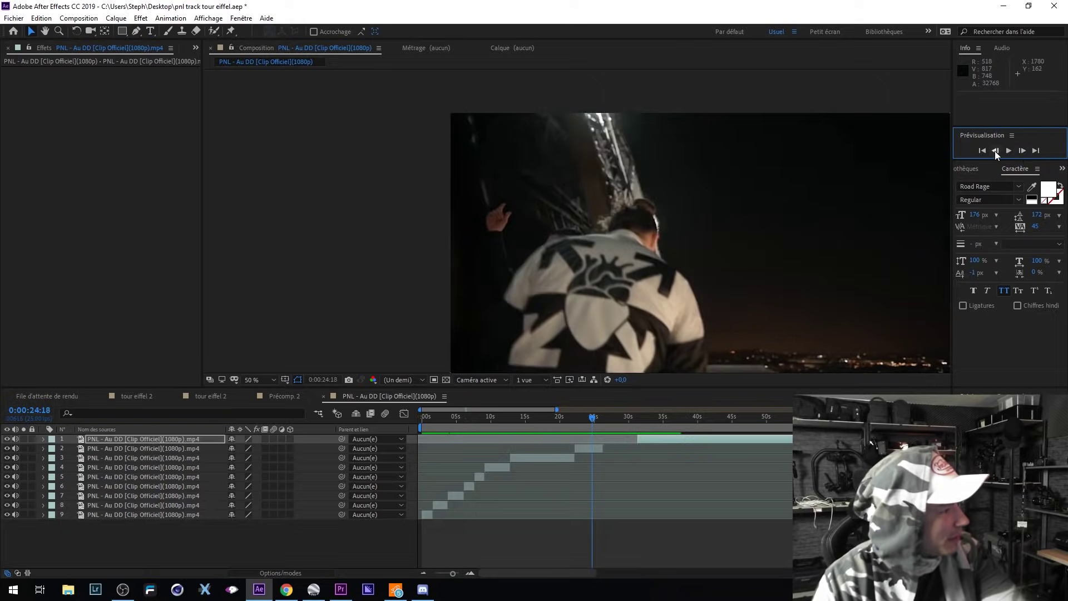
left_click(996, 151)
left_click(1023, 151)
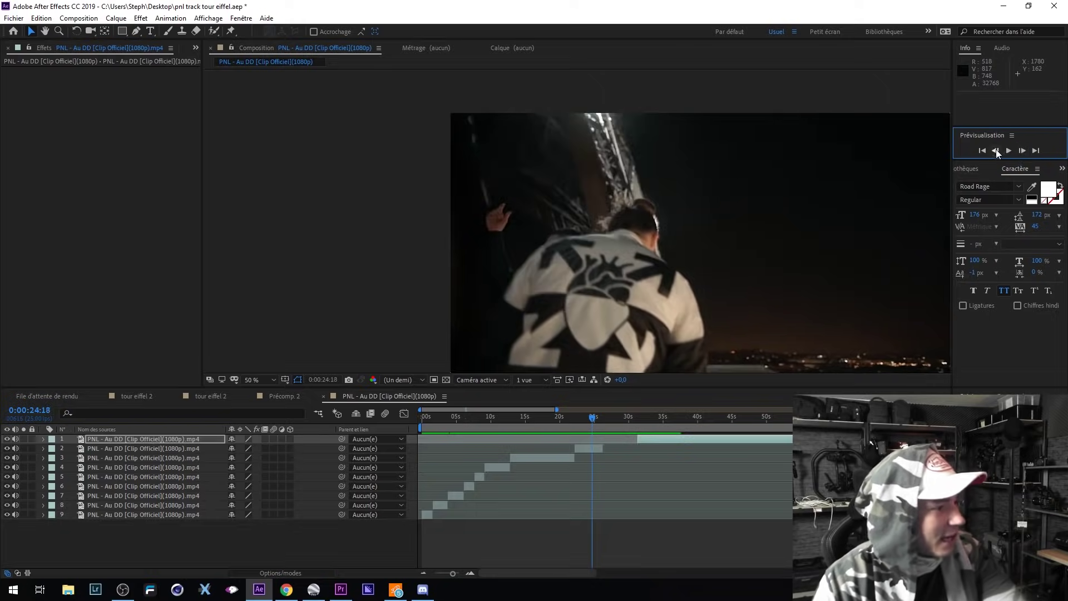